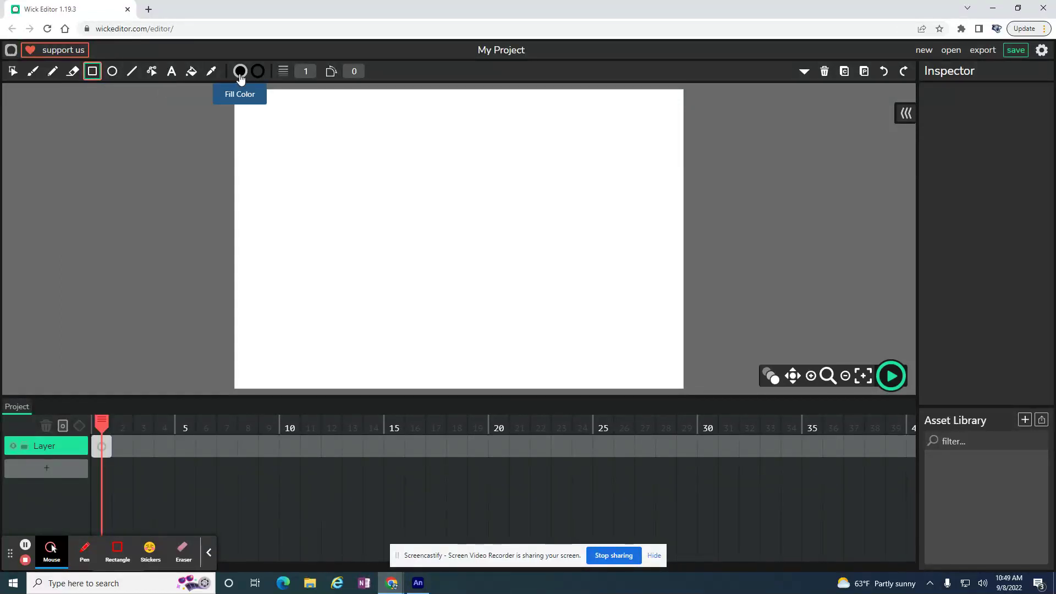
- Draw a tall dark brown rectangle at the bottom centre of the canvas as the trunk
click(240, 74)
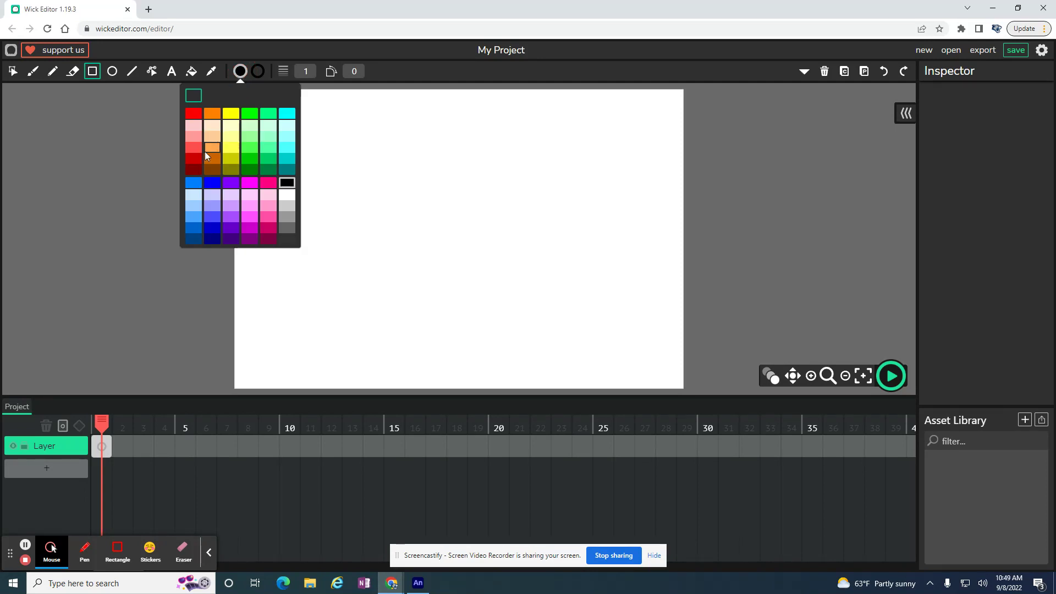
click(217, 166)
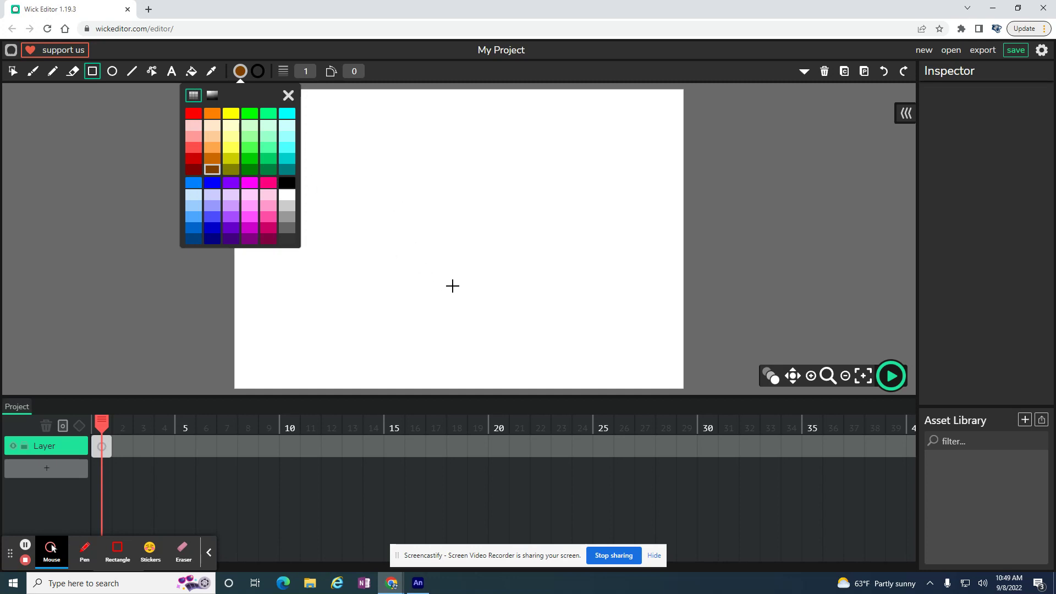
drag(421, 252, 502, 395)
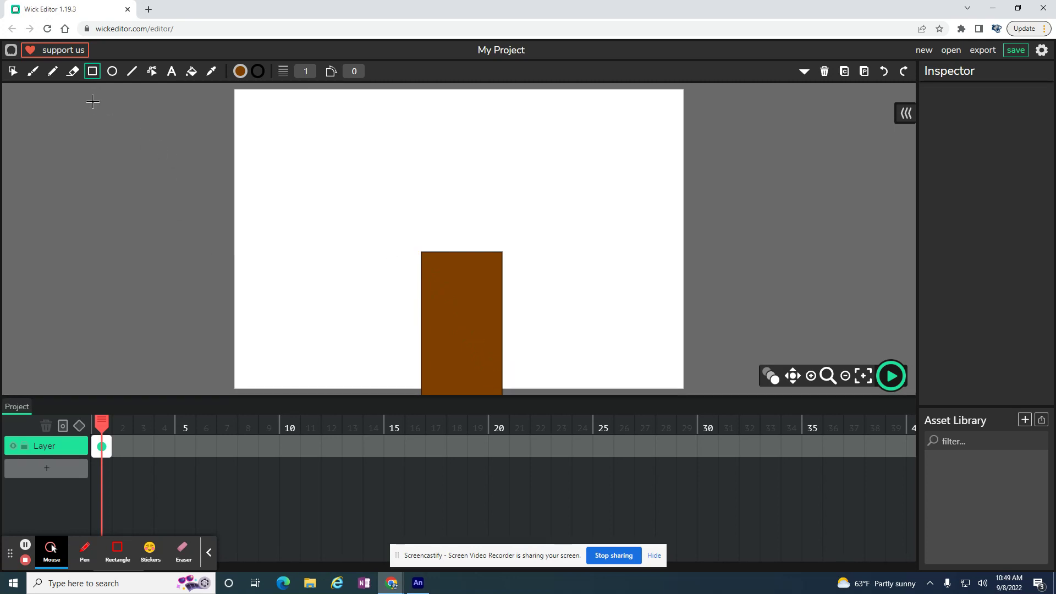
- Draw three overlapping dark green ellipses over the top of the trunk as the canopy
click(112, 71)
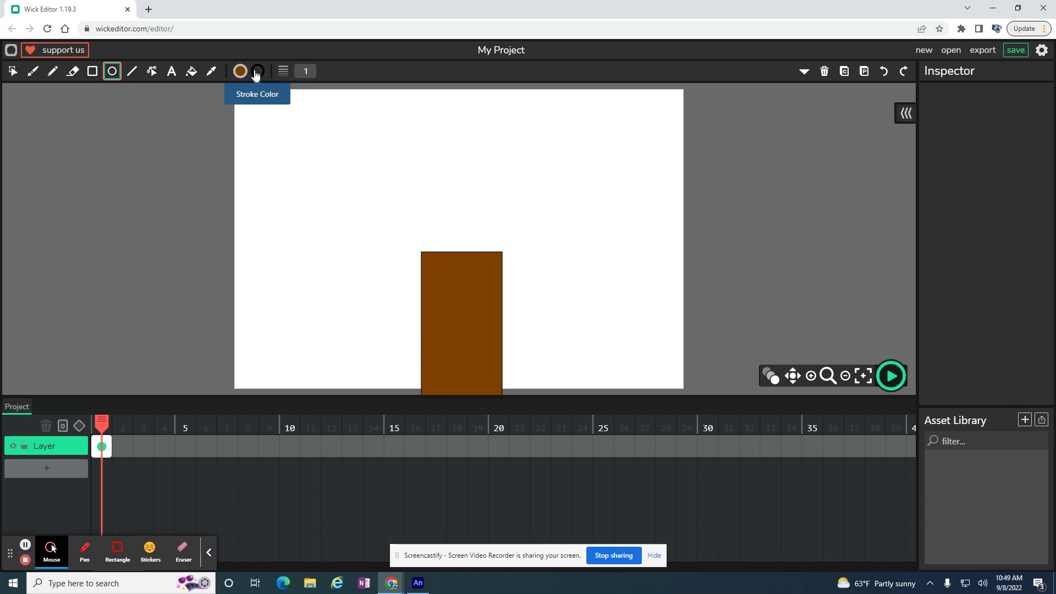
click(240, 72)
click(249, 169)
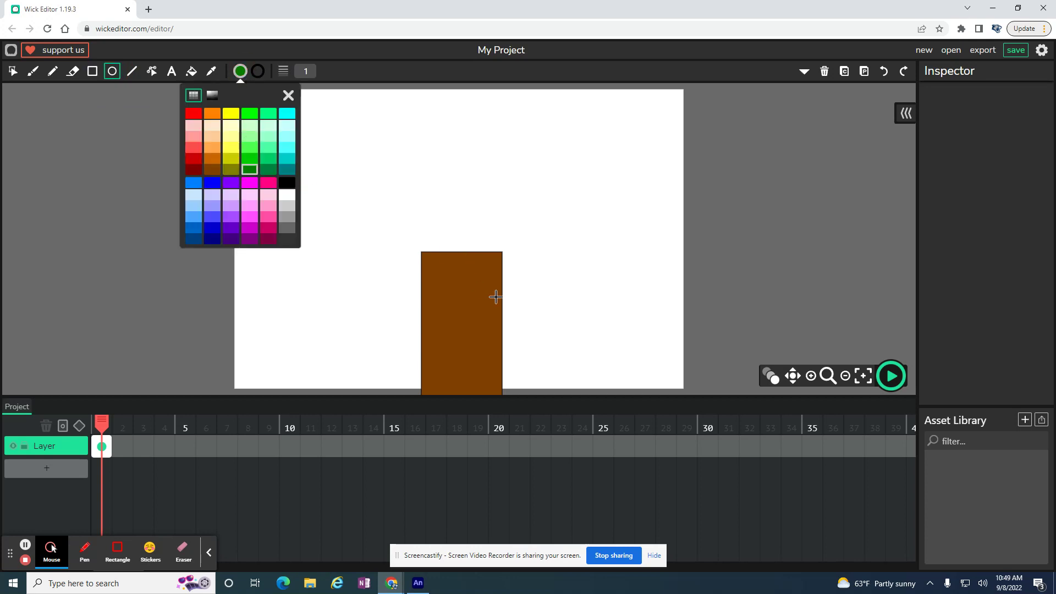
drag(496, 297, 335, 123)
drag(579, 308, 447, 196)
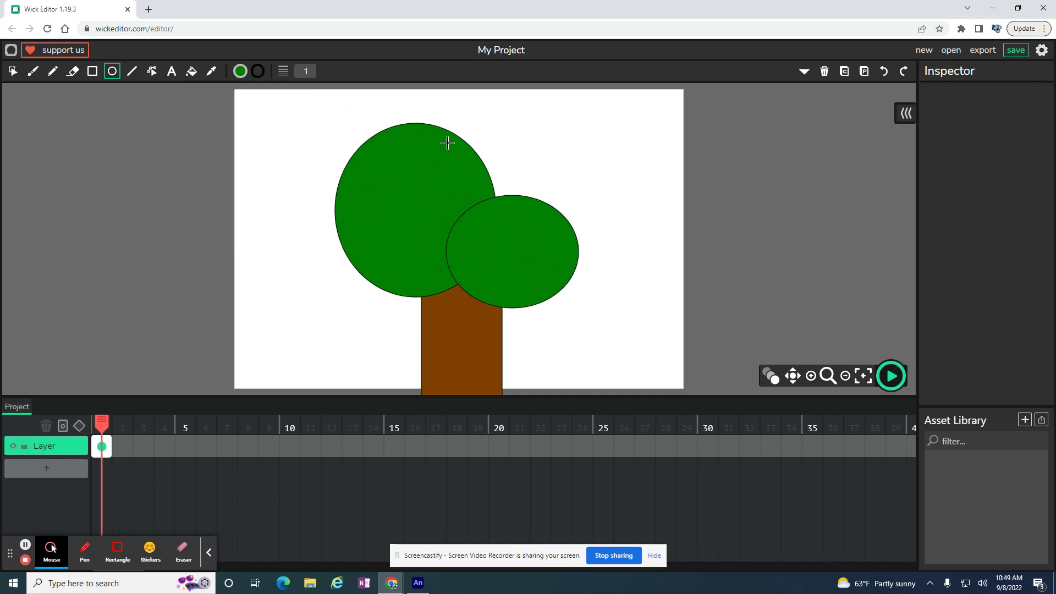
drag(431, 89, 560, 232)
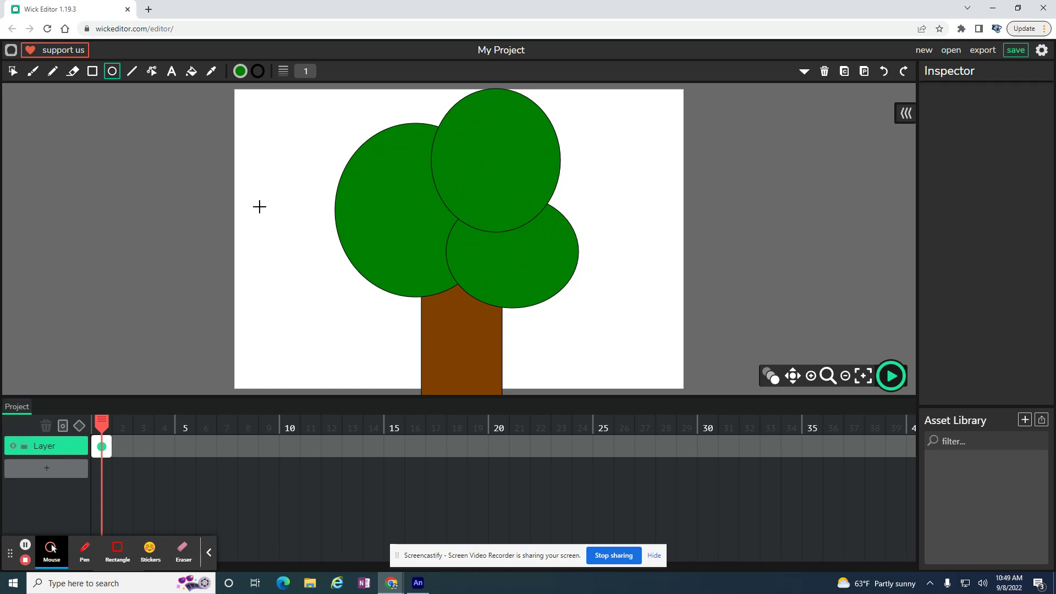
click(12, 71)
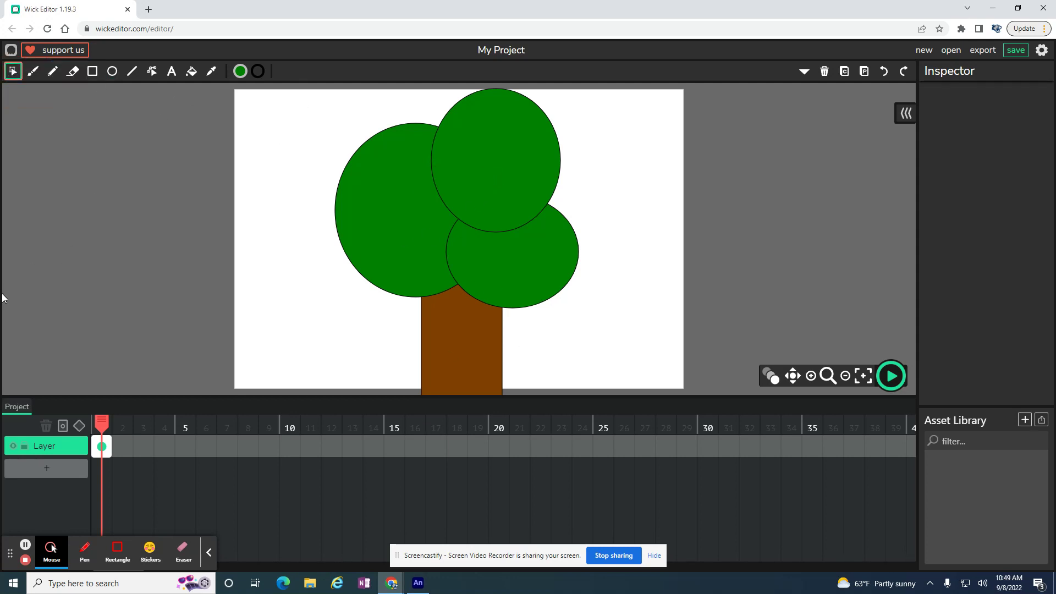
- Rename the first layer to 'tree' in the Inspector's Name field
click(46, 451)
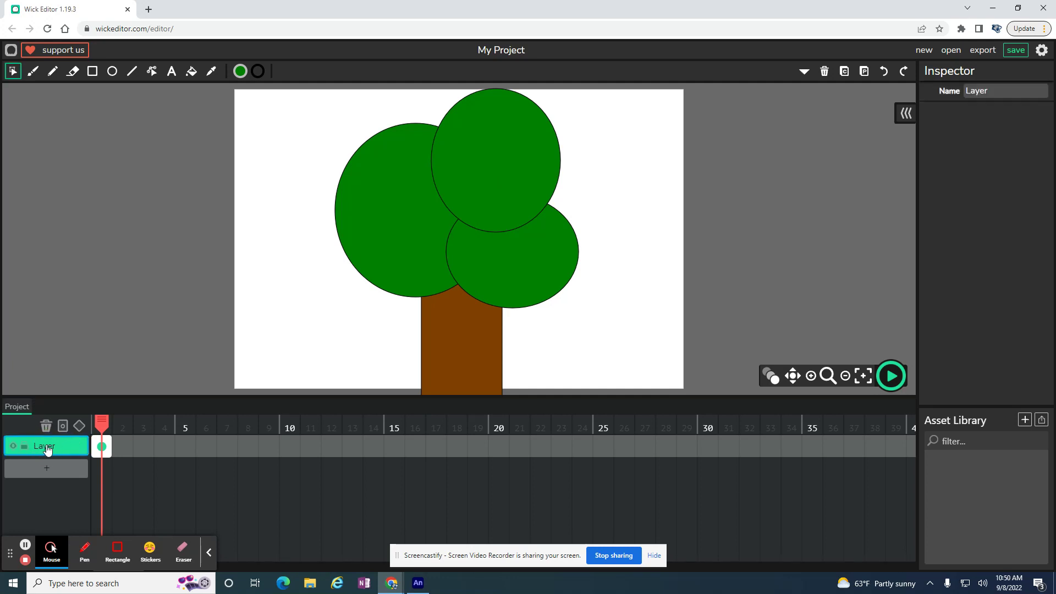
double_click(982, 91)
text(tree)
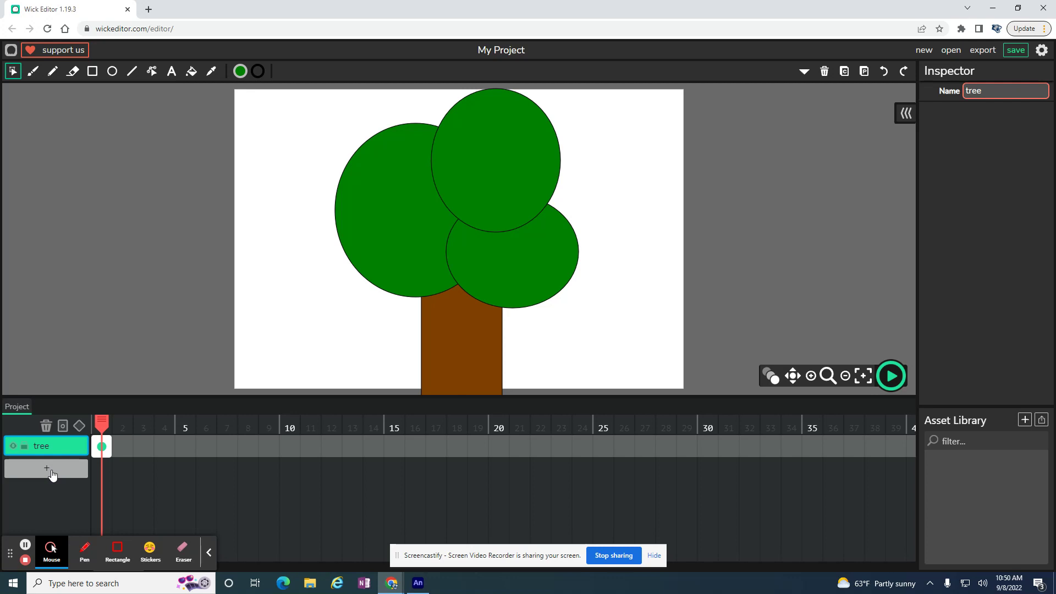
- Add a second layer and name it 'apple'
click(52, 475)
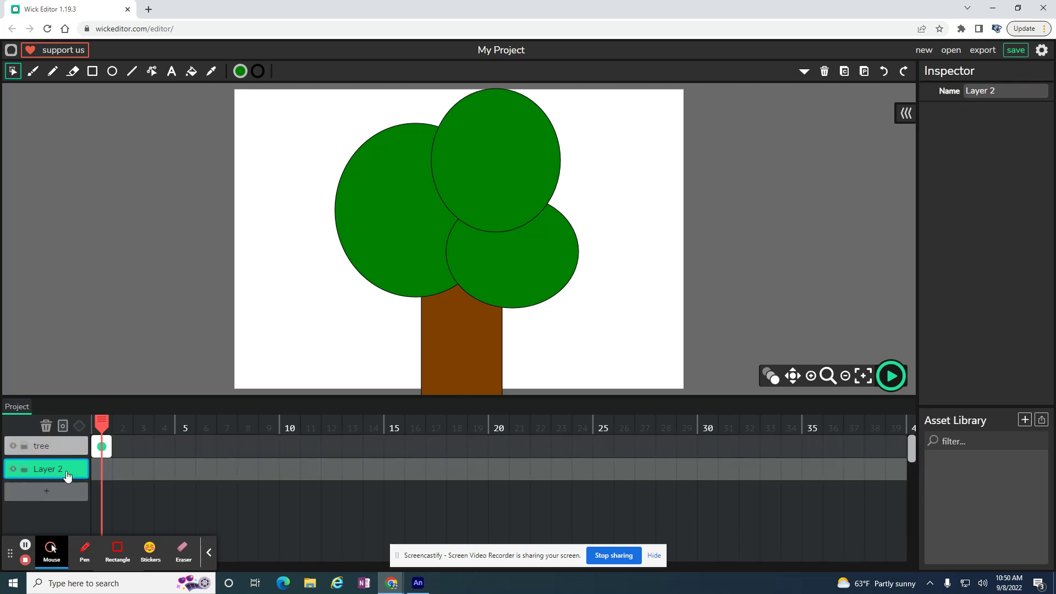
click(1011, 91)
text(apple)
- On frame 1 of the apple layer, draw a small dark pink circle at the canopy's lower left edge
click(102, 473)
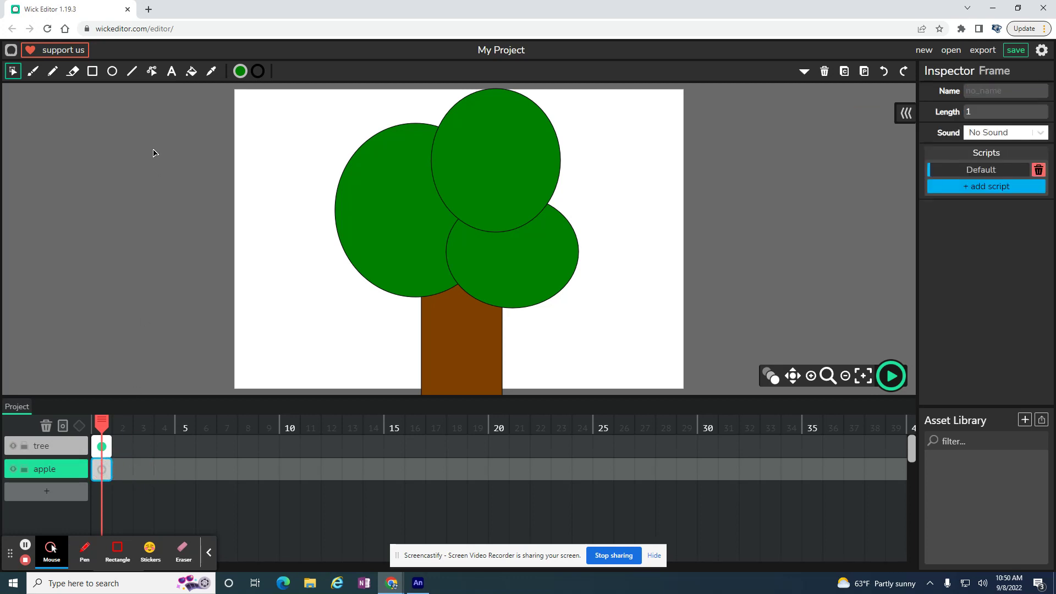
click(112, 71)
click(240, 71)
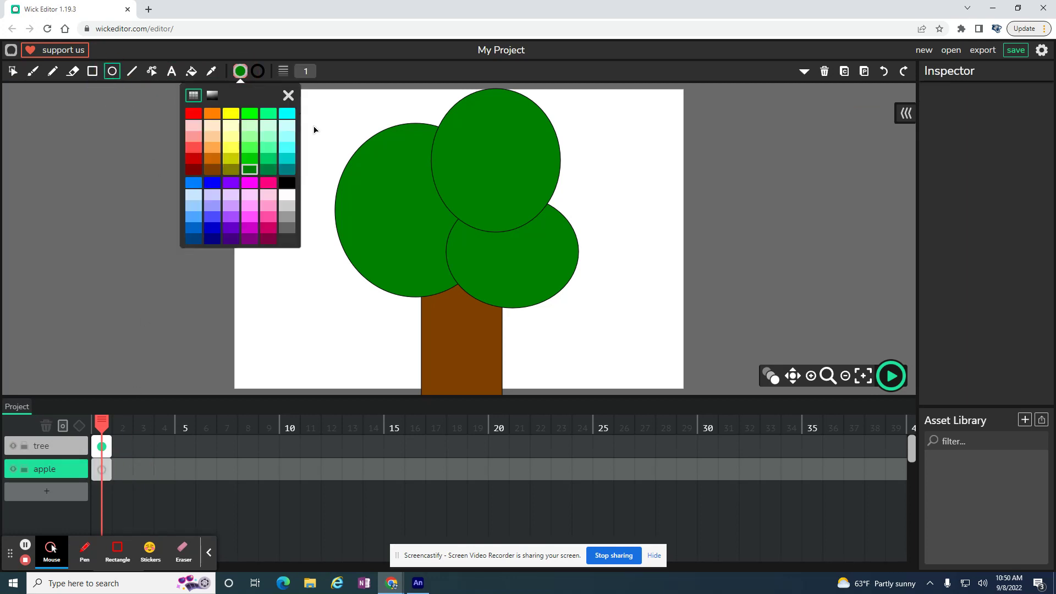
click(269, 232)
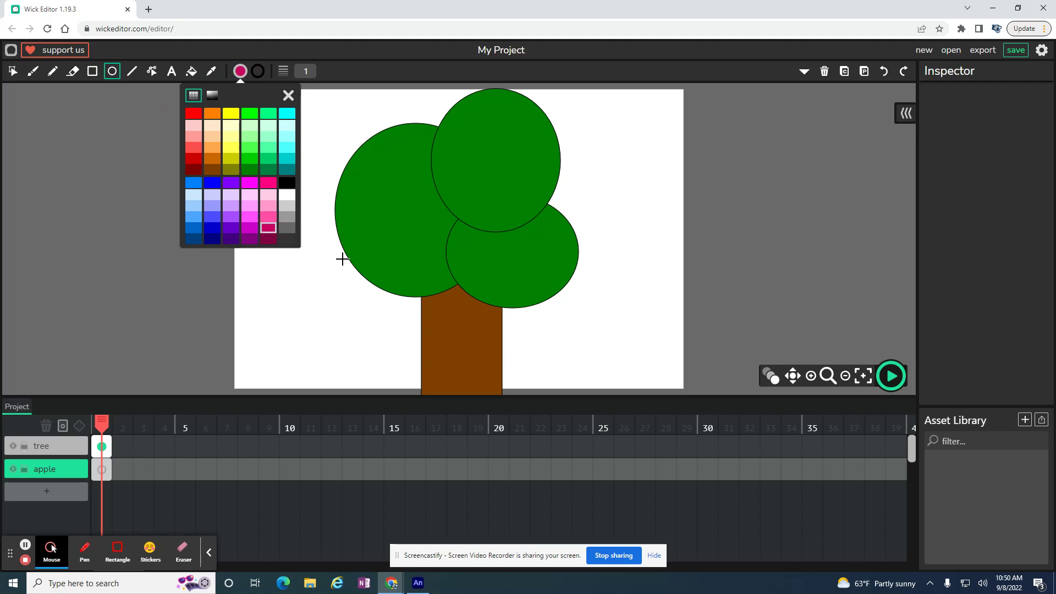
drag(338, 246, 385, 291)
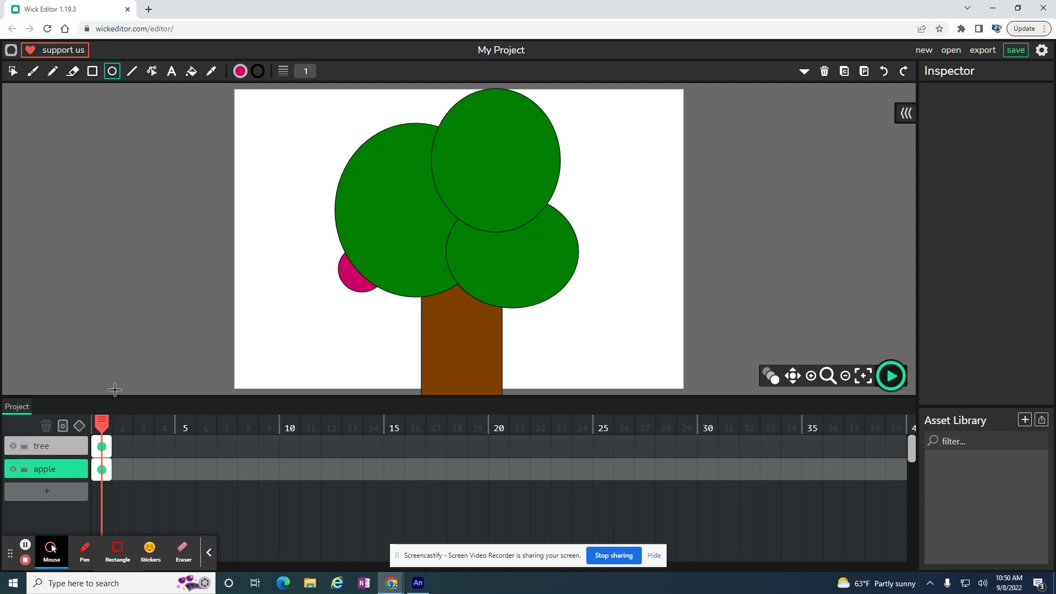
- Drag the 'apple' layer above the 'tree' layer in the timeline
click(53, 471)
mouse_move(52, 471)
mouse_down()
mouse_move(57, 446)
mouse_move(49, 488)
mouse_up()
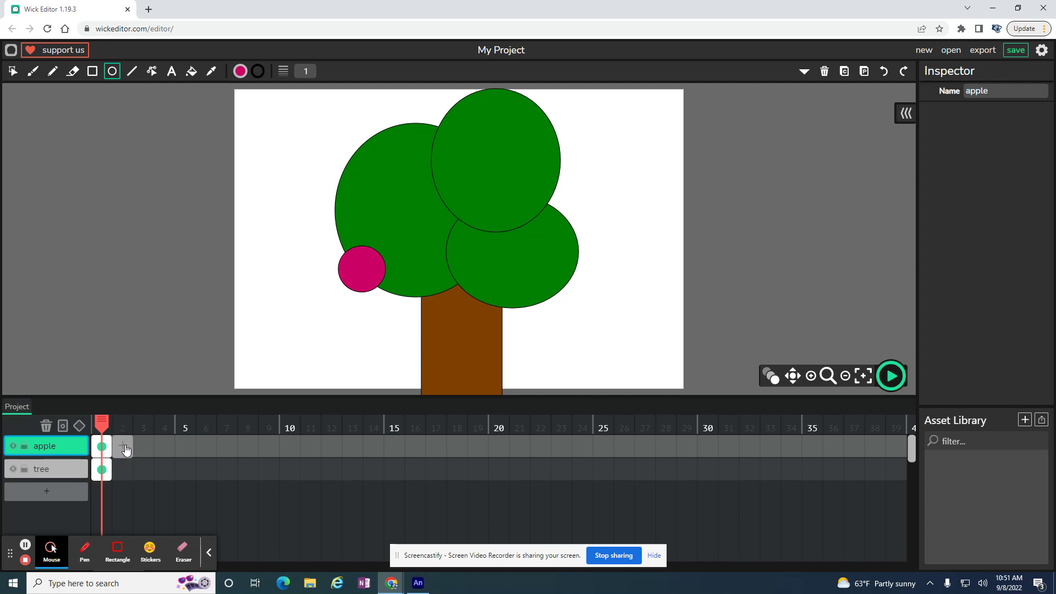
- Copy the apple into a new frame 2 and move it slightly lower
click(100, 447)
click(100, 445)
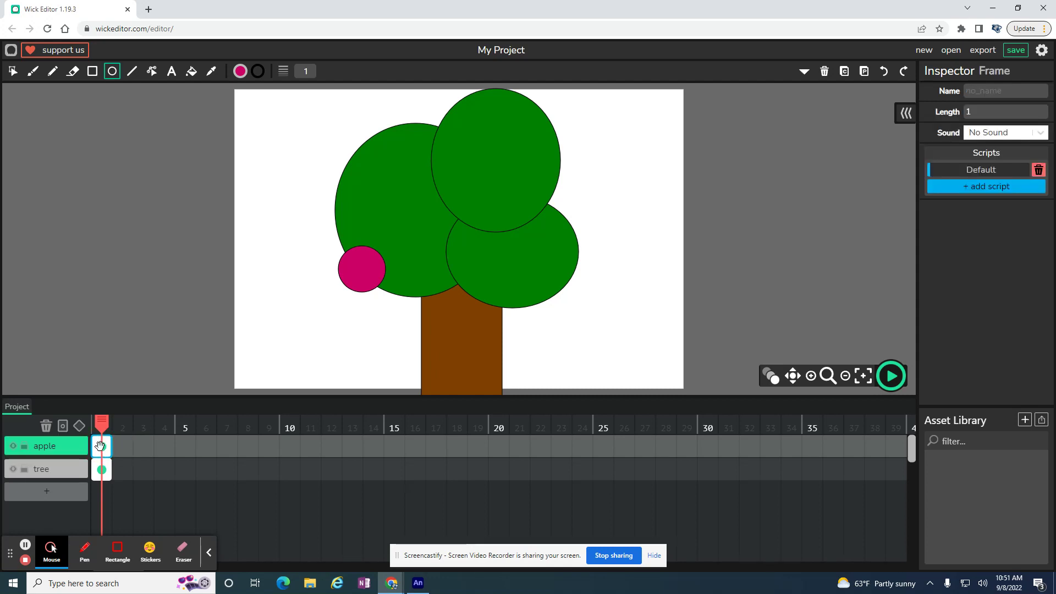
click(845, 72)
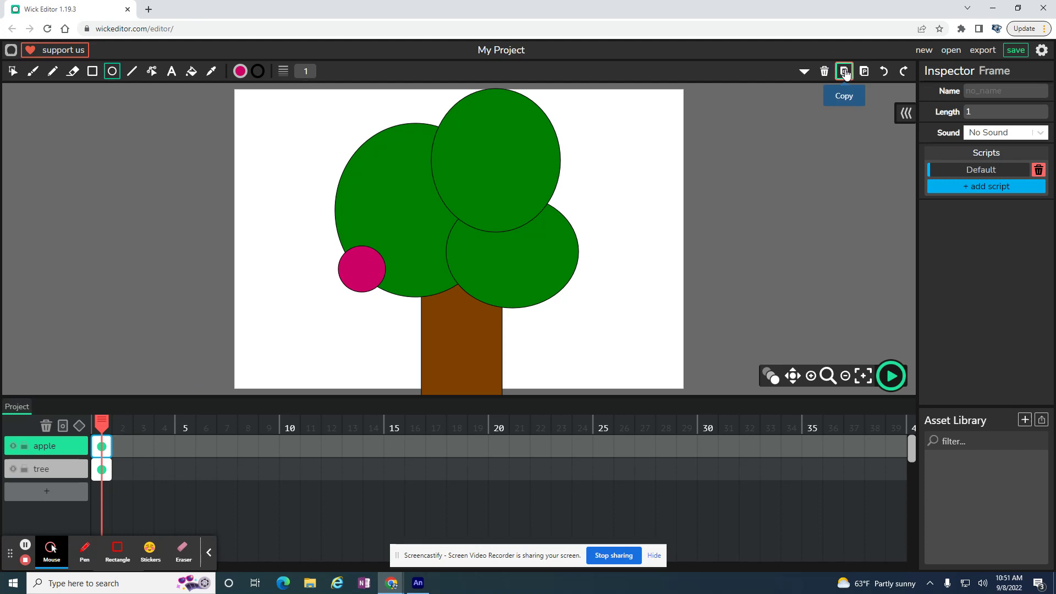
click(123, 448)
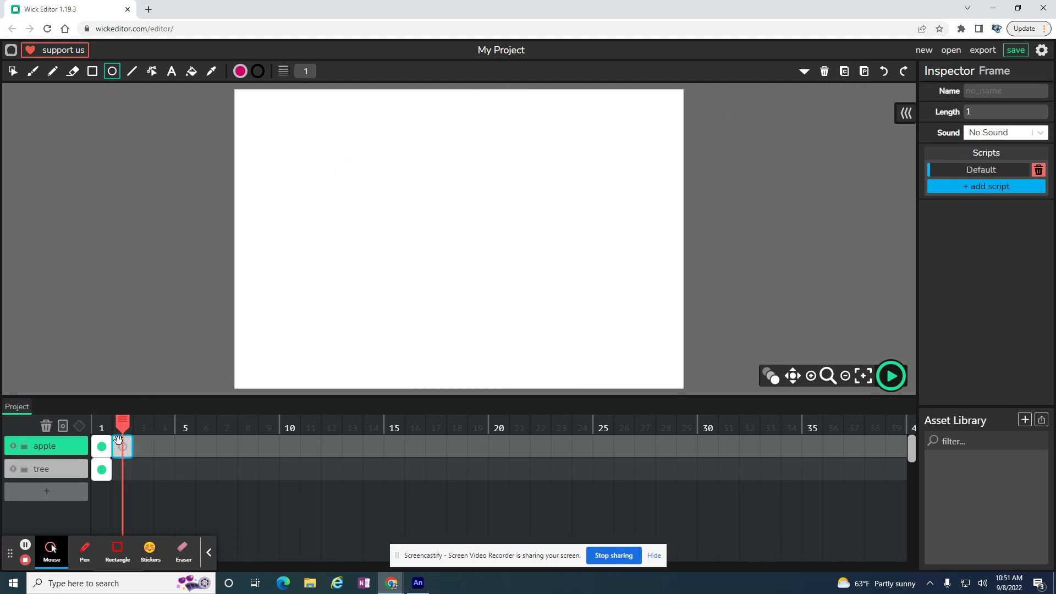
click(864, 72)
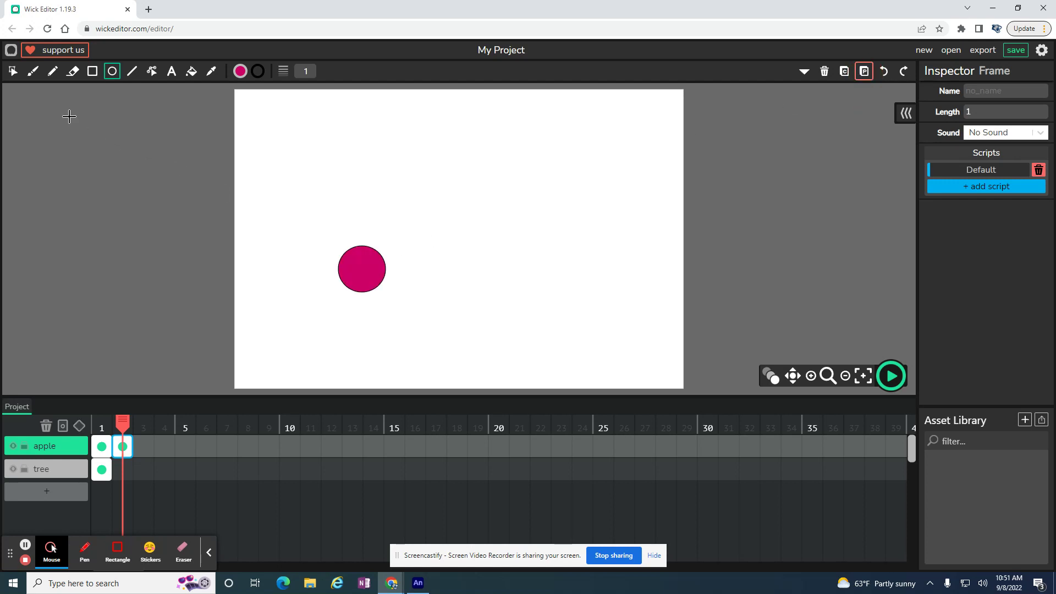
click(13, 71)
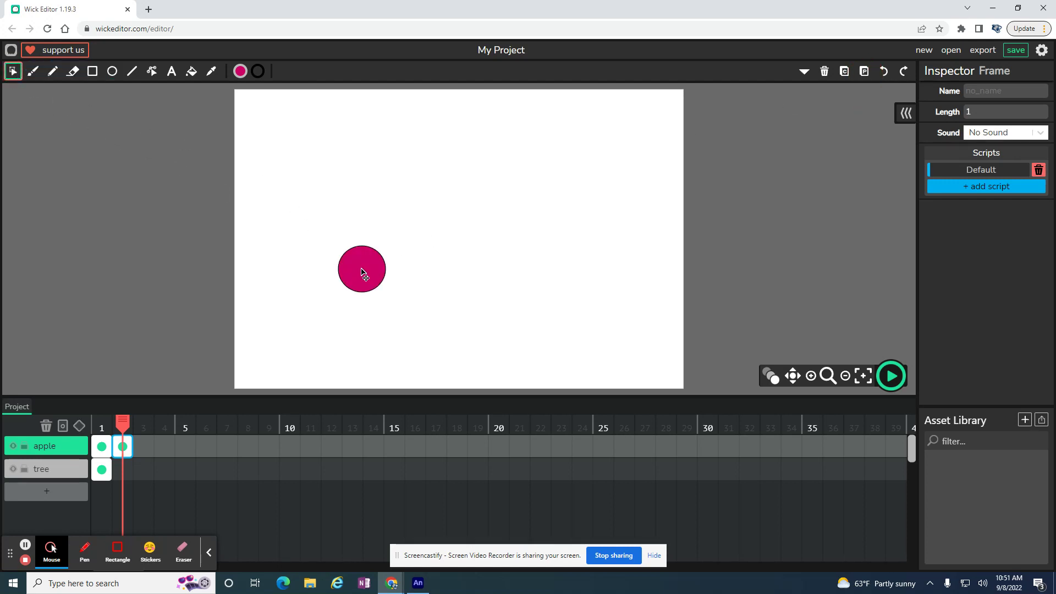
drag(363, 272, 363, 284)
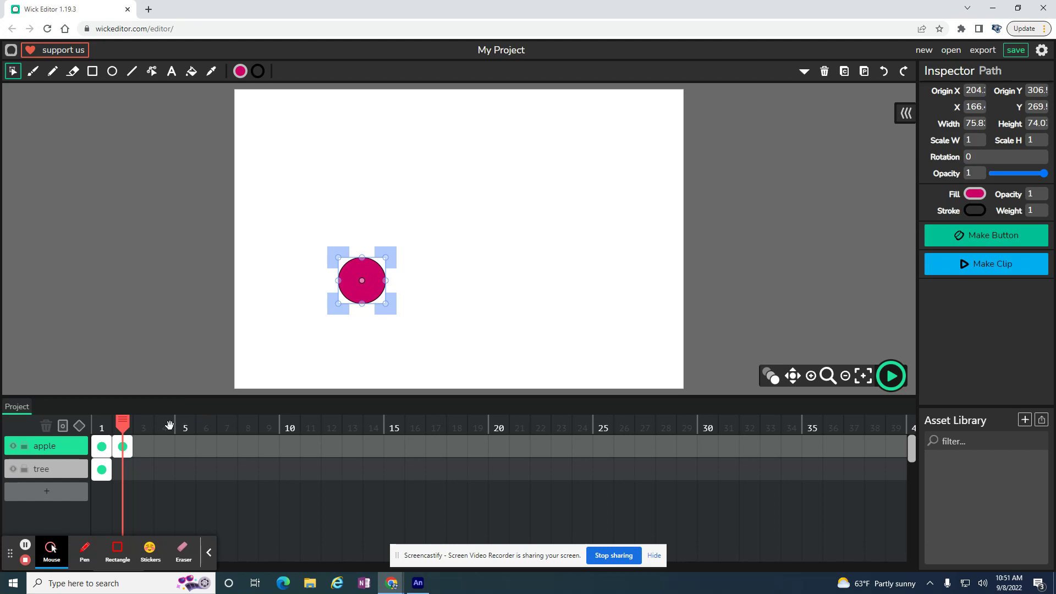
- Paste the apple into new frames 3 and 4, lowering it a bit each time
click(845, 73)
click(142, 446)
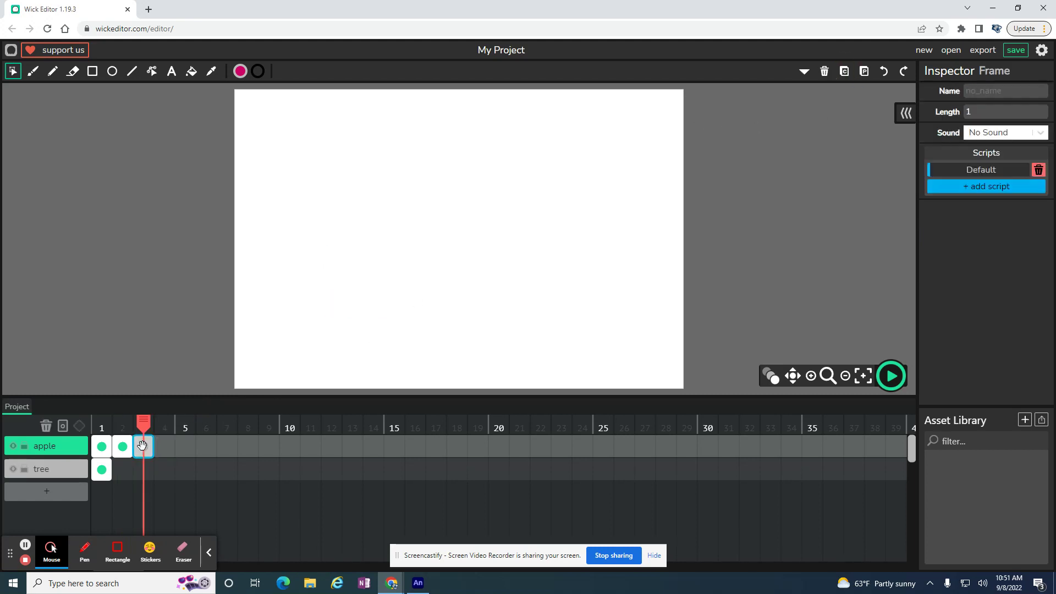
click(864, 71)
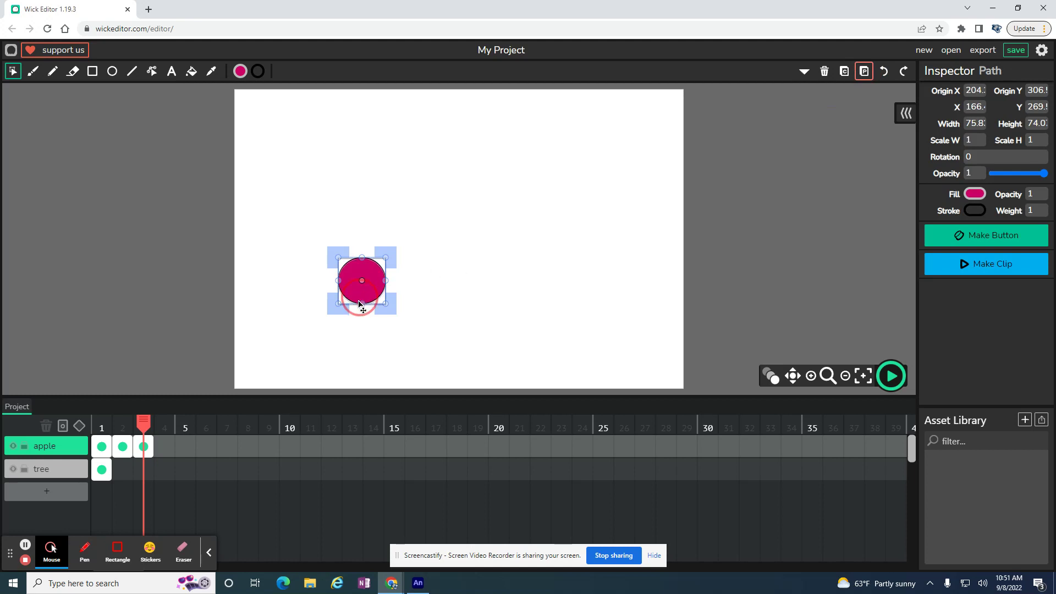
drag(355, 302, 362, 308)
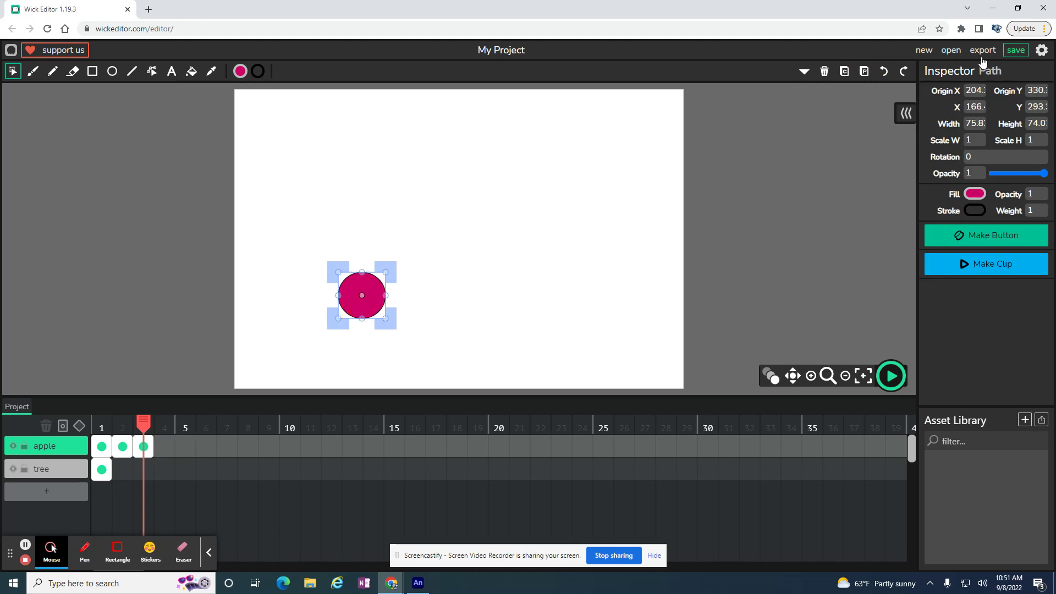
click(844, 71)
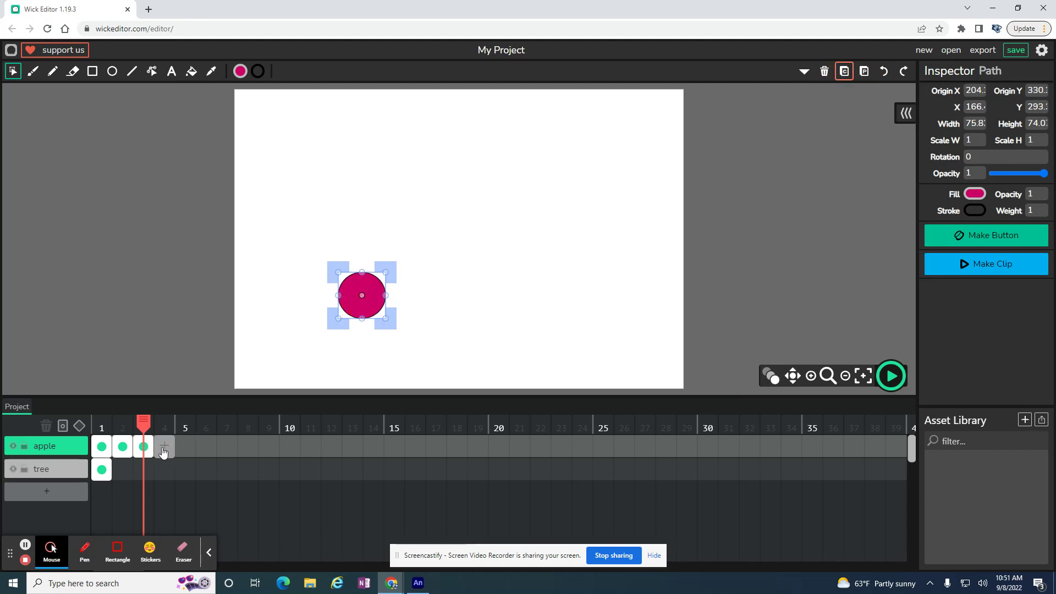
click(164, 446)
click(864, 71)
click(357, 329)
drag(356, 330, 357, 331)
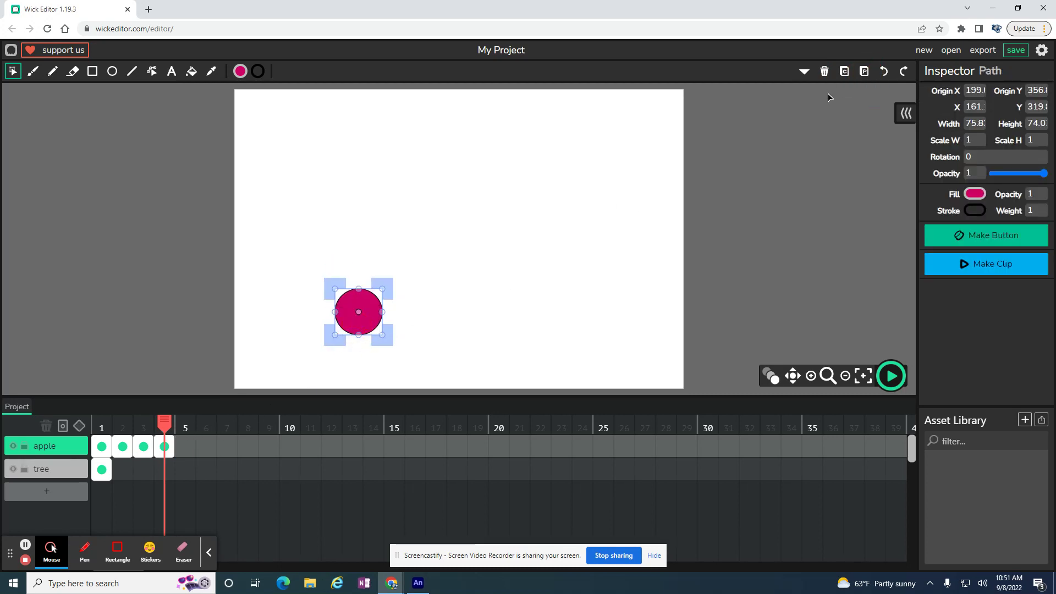
- Paste the apple into new frames 5 and 6, dropping it roughly 35–40 px per frame
click(845, 71)
click(186, 447)
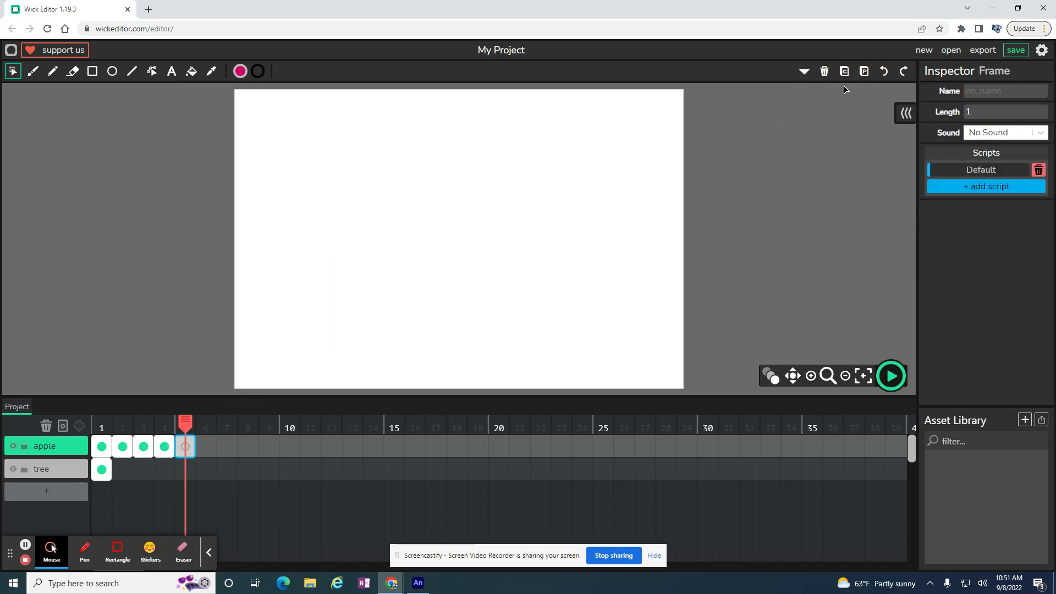
click(872, 72)
drag(368, 333, 364, 353)
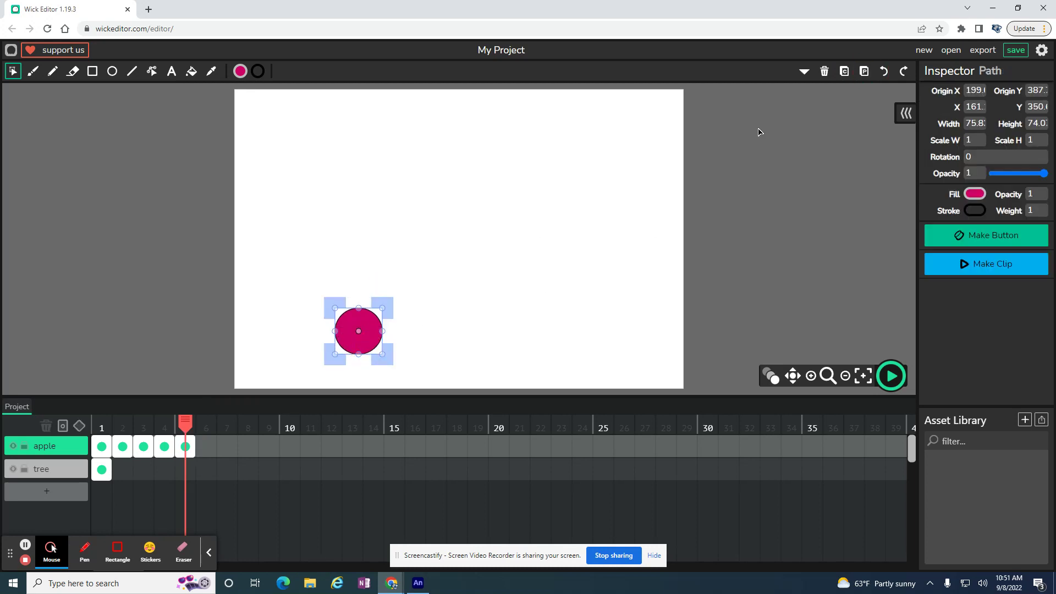
click(844, 71)
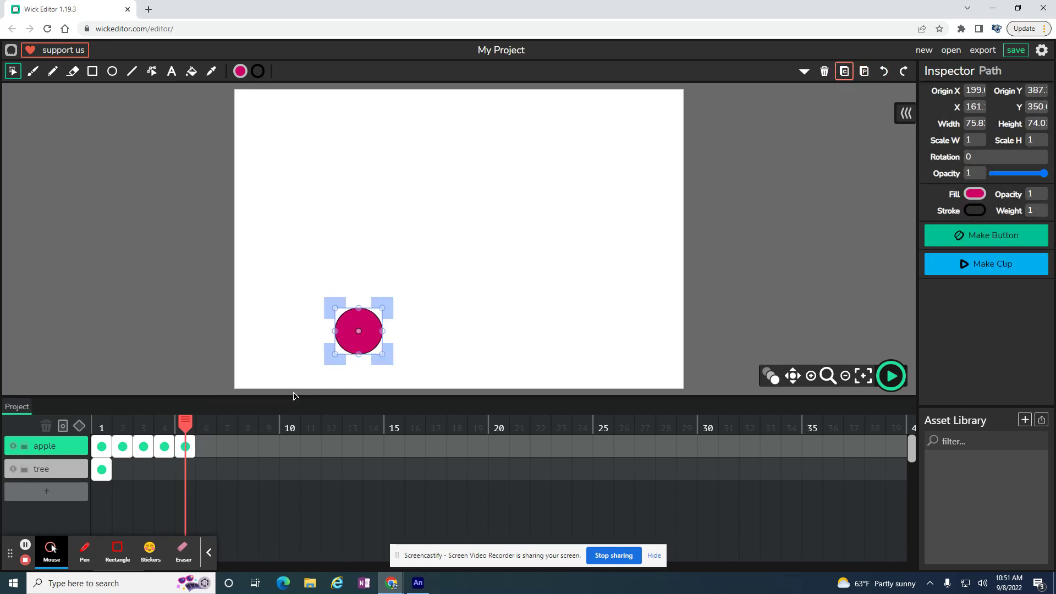
click(206, 446)
click(865, 71)
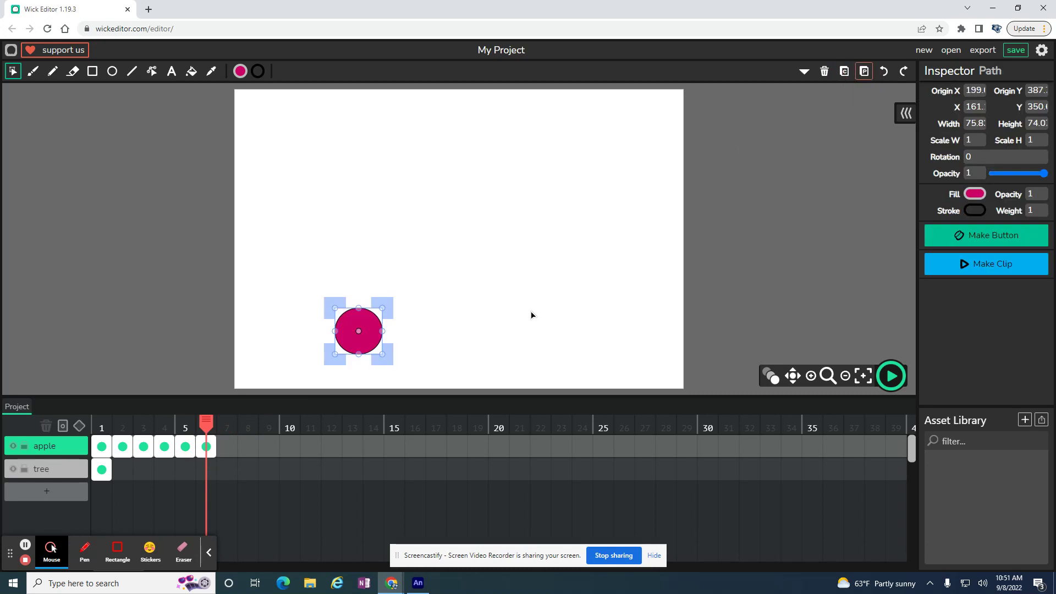
drag(367, 348, 363, 369)
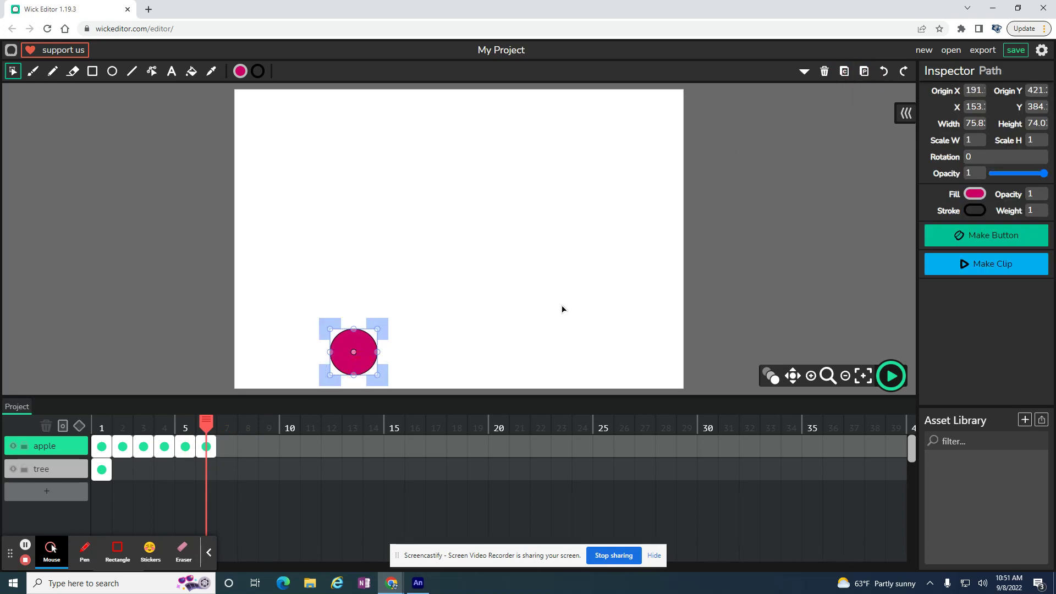
- Add frame 7 with the apple pasted and moved near the bottom of the canvas
click(845, 71)
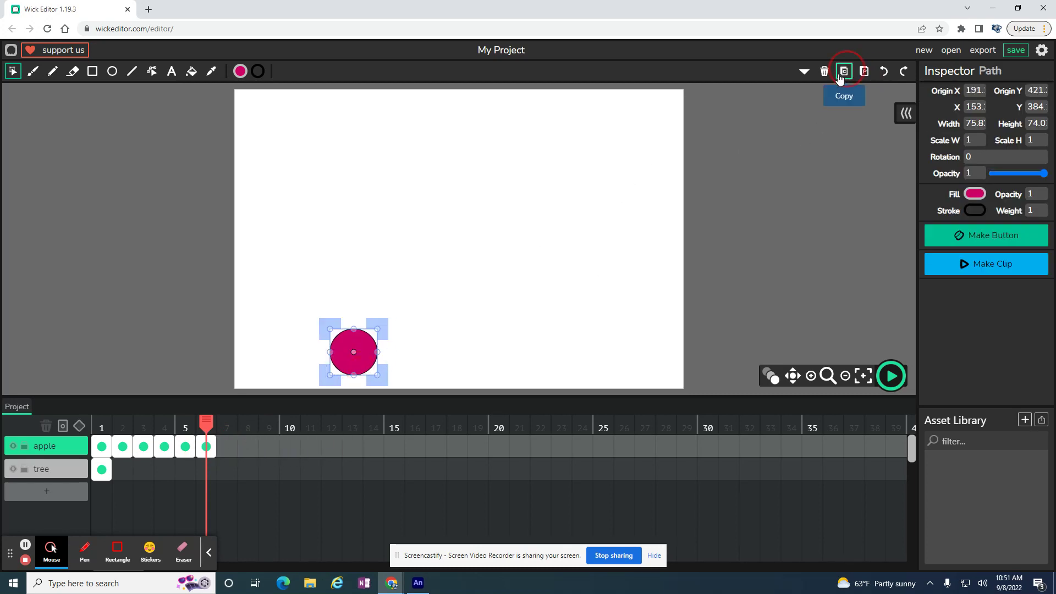
click(227, 446)
click(865, 71)
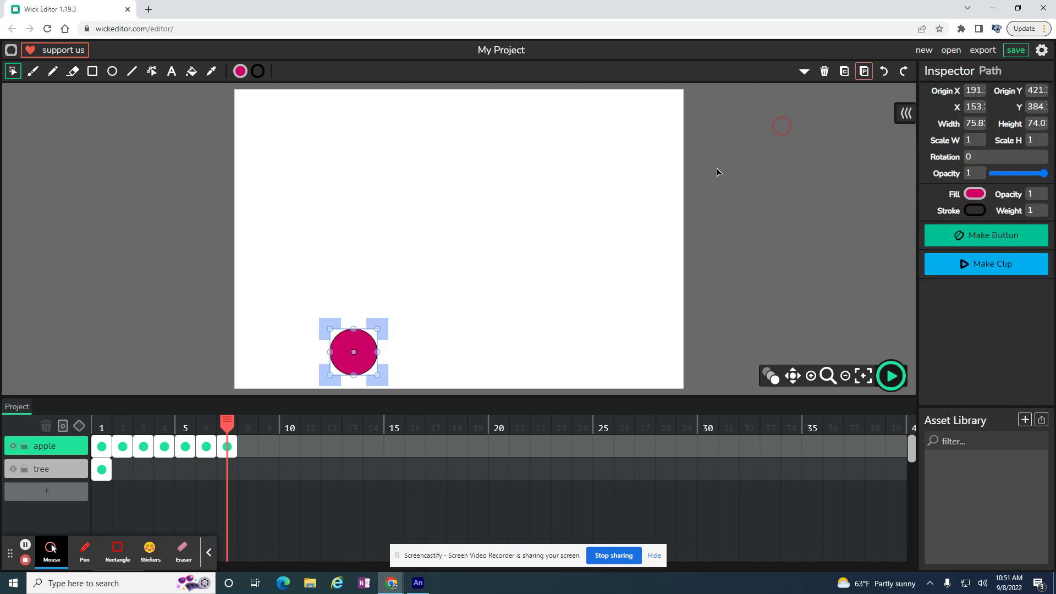
click(346, 374)
drag(346, 376, 346, 388)
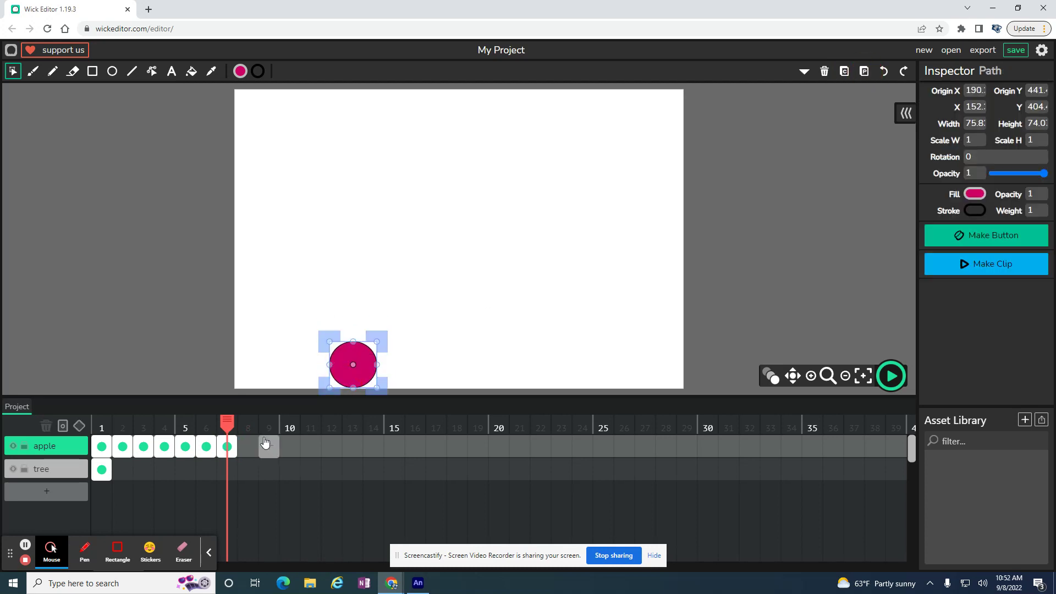
click(892, 376)
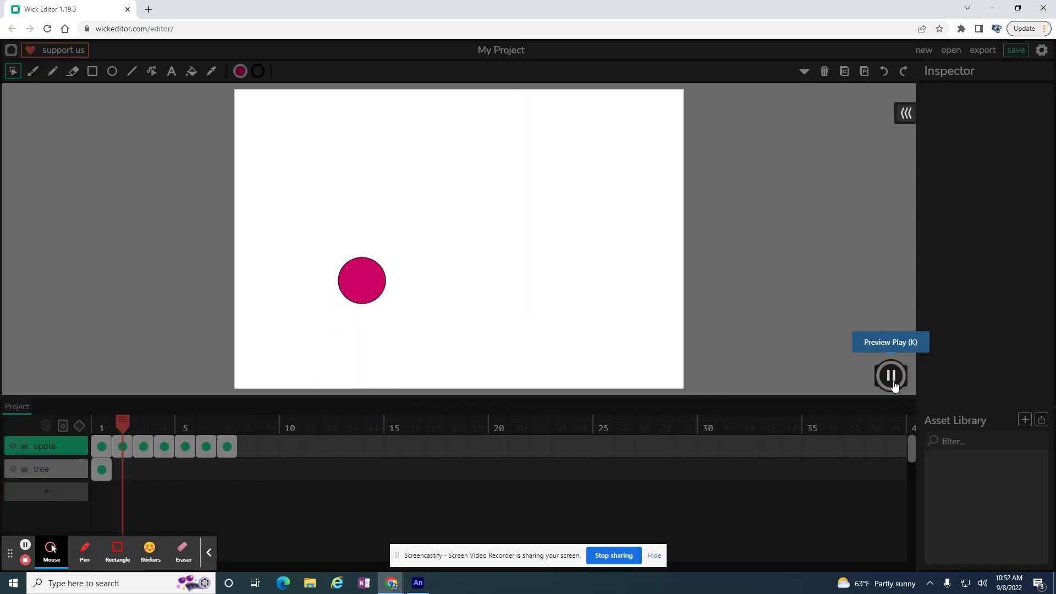
click(893, 380)
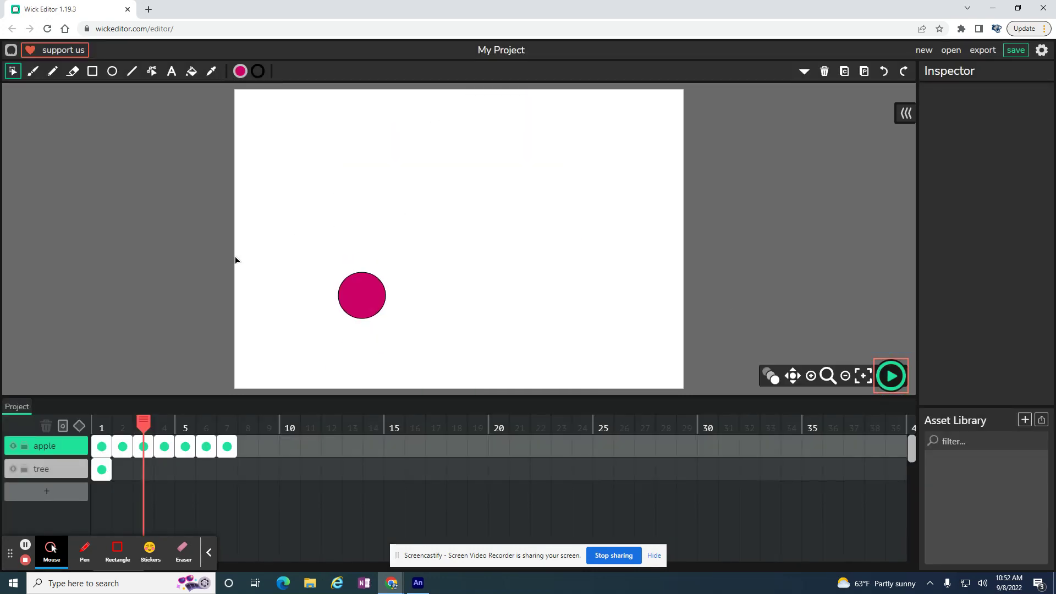
double_click(121, 470)
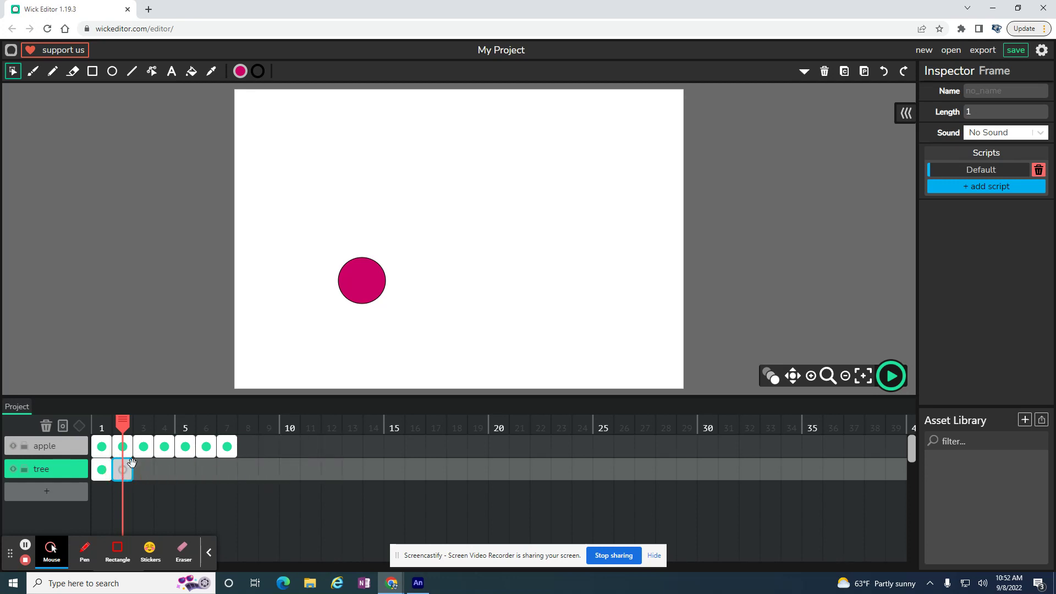
key(Delete)
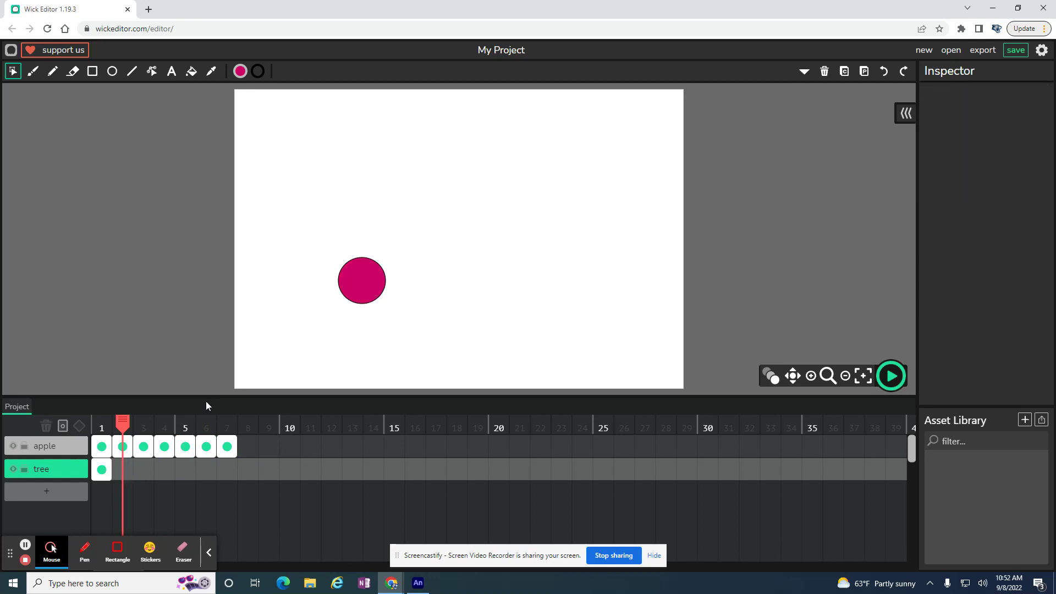
- Stretch the tree layer's frame 1 across frames 1–7 and check the last frame
click(109, 470)
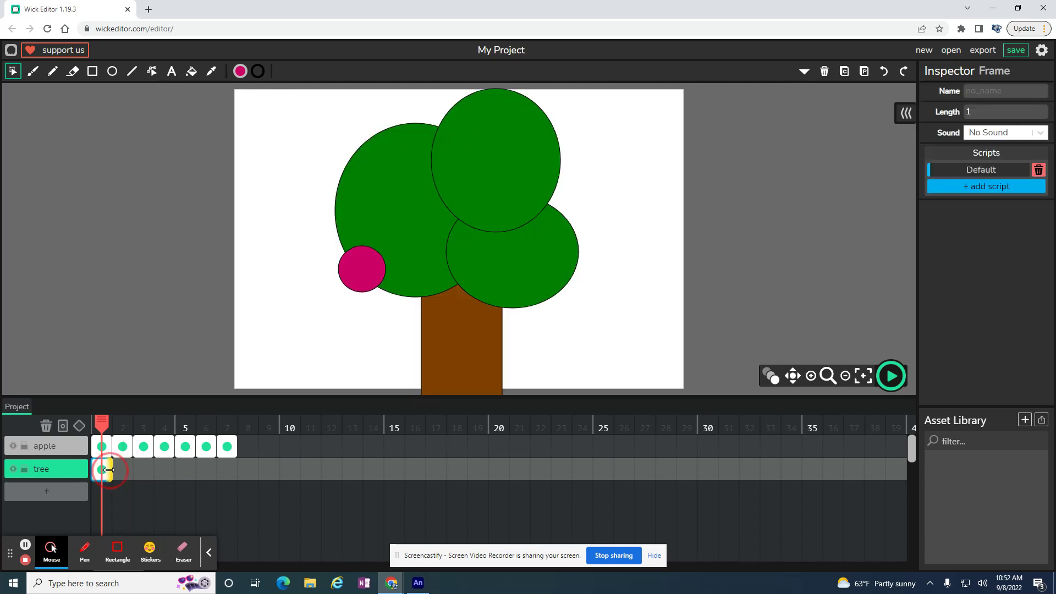
drag(109, 470, 232, 471)
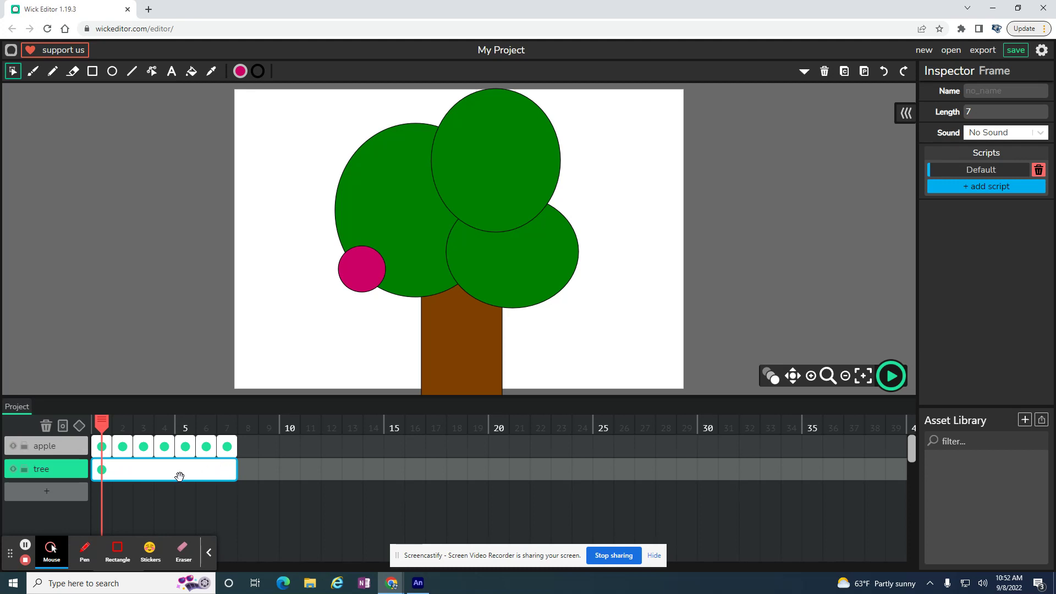
mouse_move(226, 472)
mouse_down()
mouse_move(156, 479)
mouse_move(229, 473)
mouse_up()
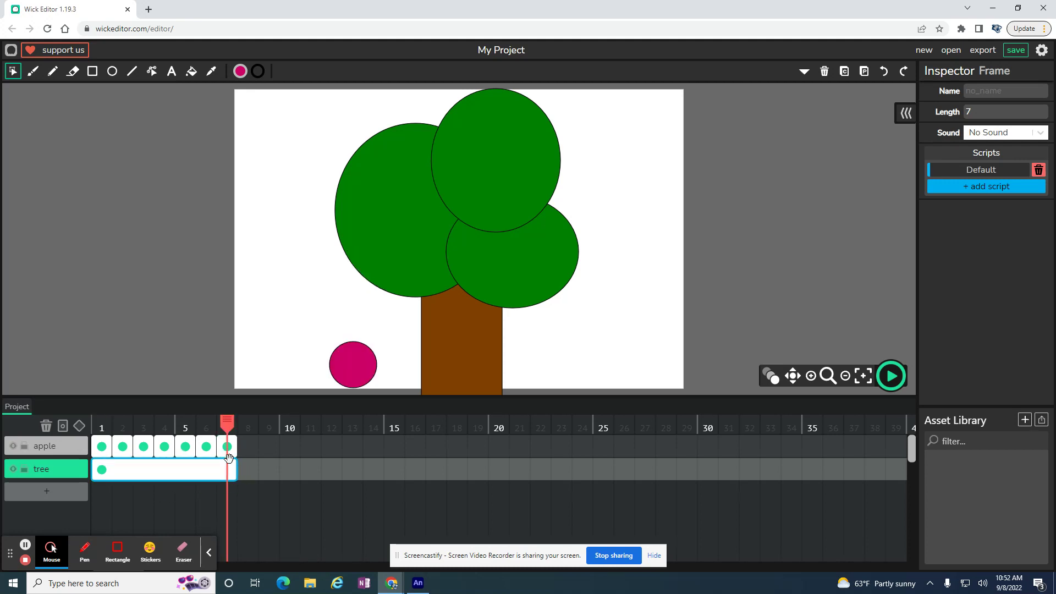
click(890, 378)
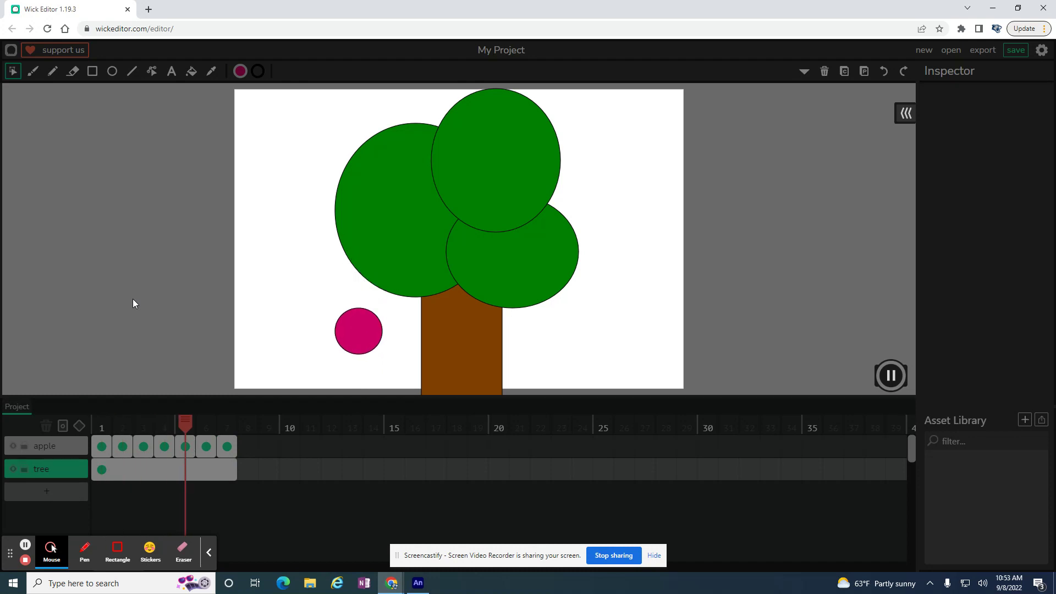
click(890, 376)
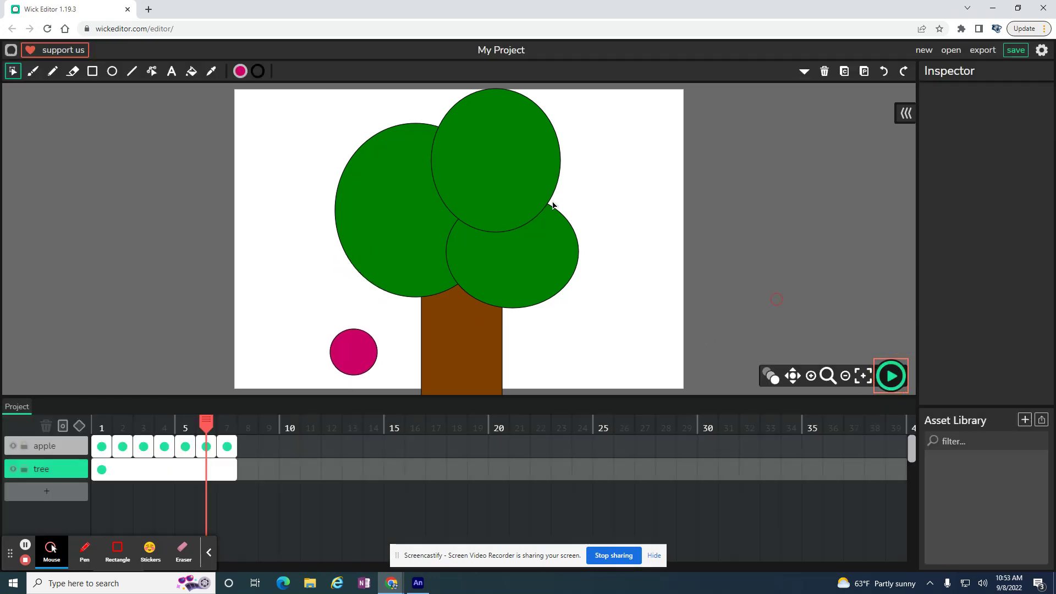
- Set the project name to 'tree' and save the project as a .wick file
click(507, 52)
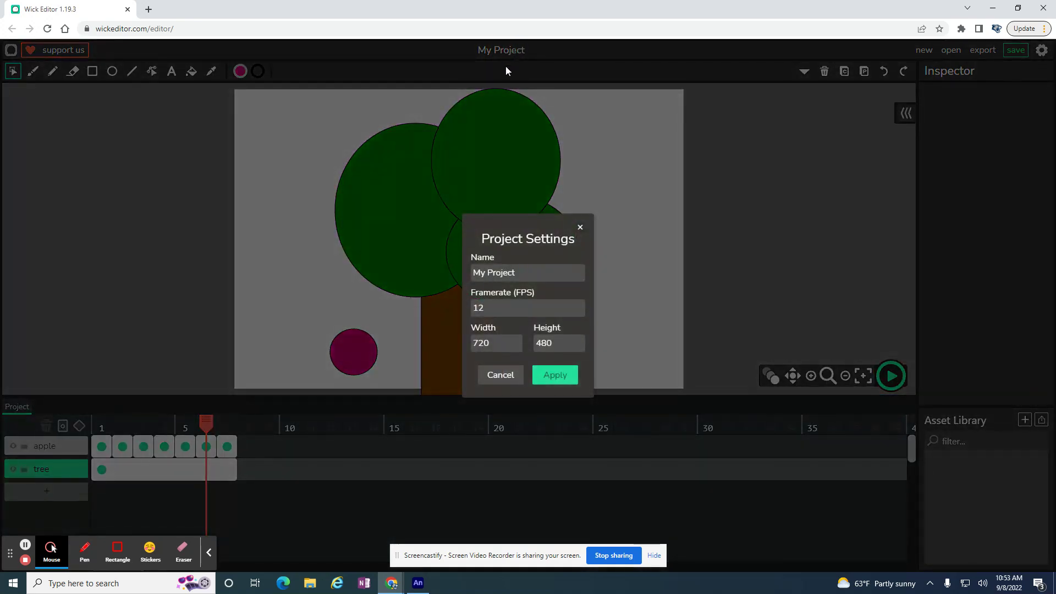
click(525, 273)
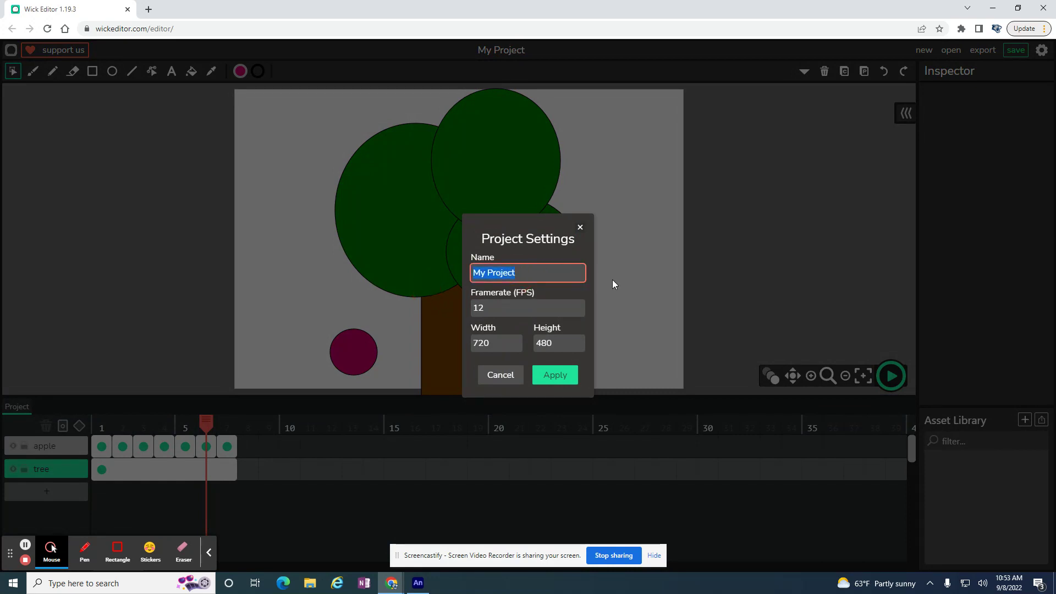
text(tree)
click(552, 376)
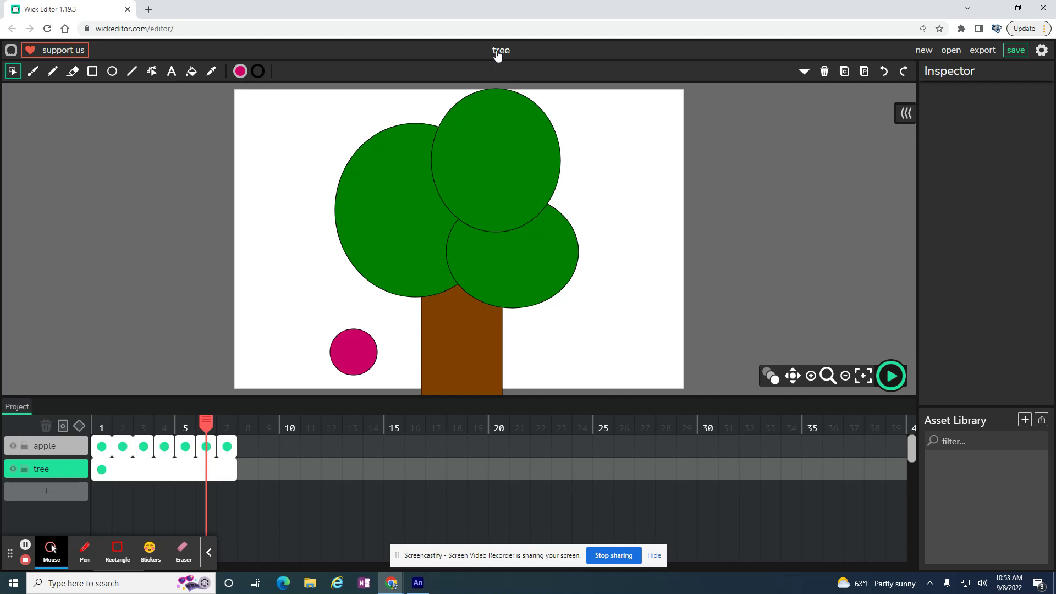
click(1017, 53)
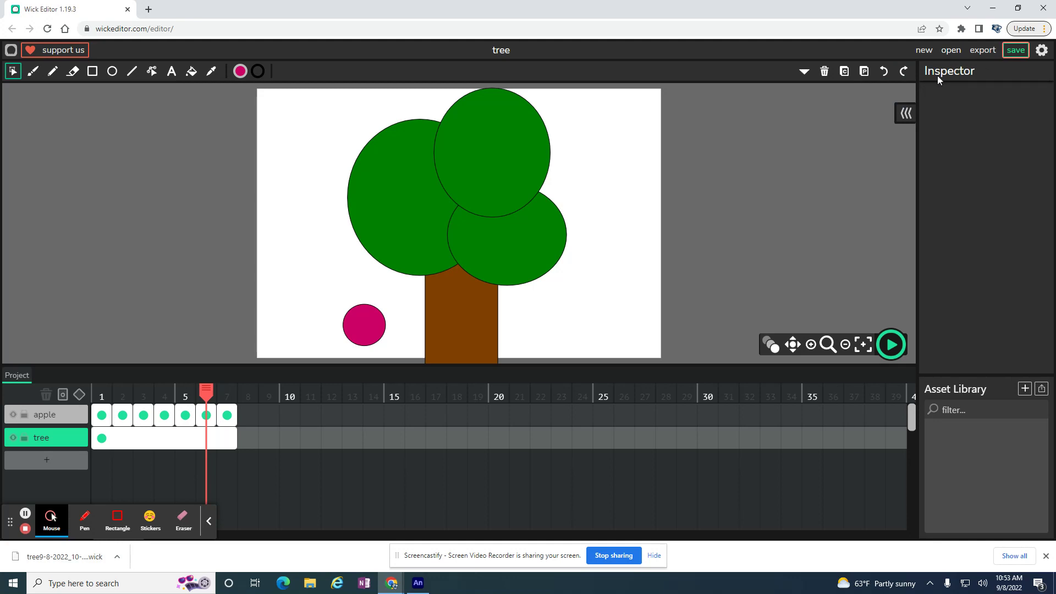
- Export the animation as tree.gif and open the downloaded GIF to view it
click(983, 50)
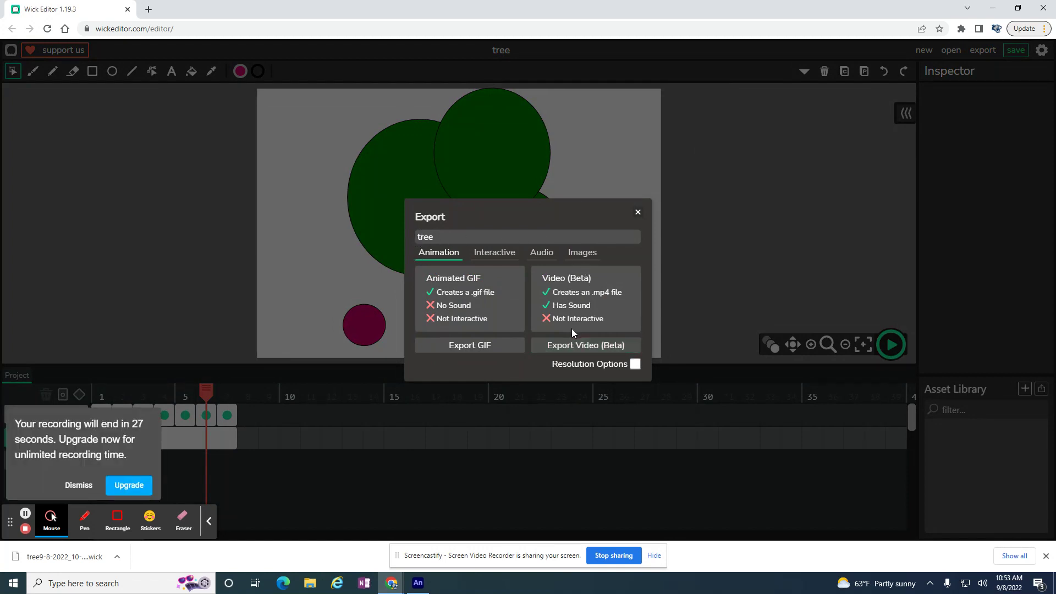
click(478, 346)
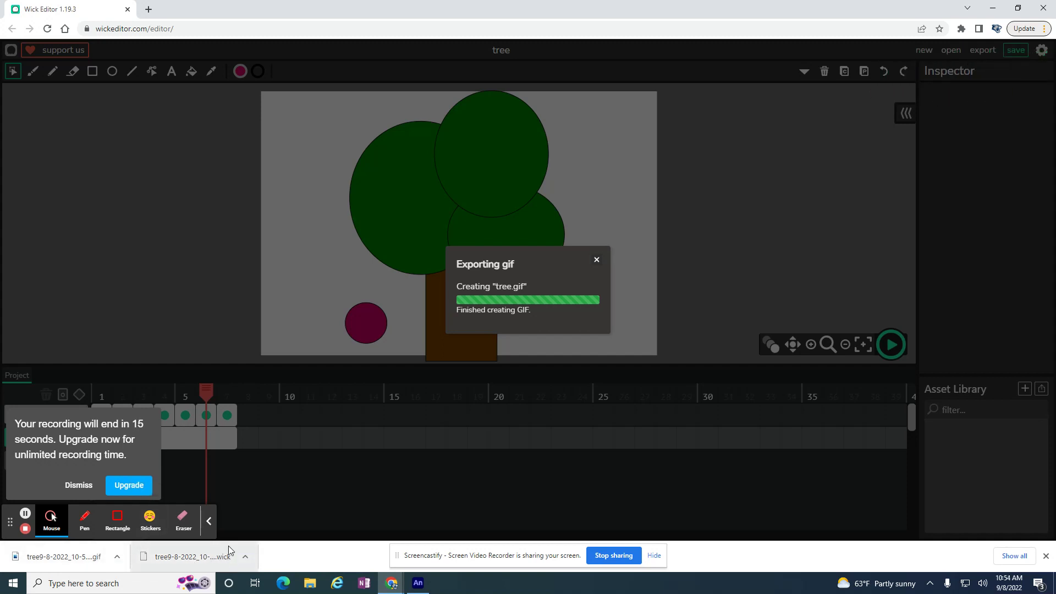
click(82, 557)
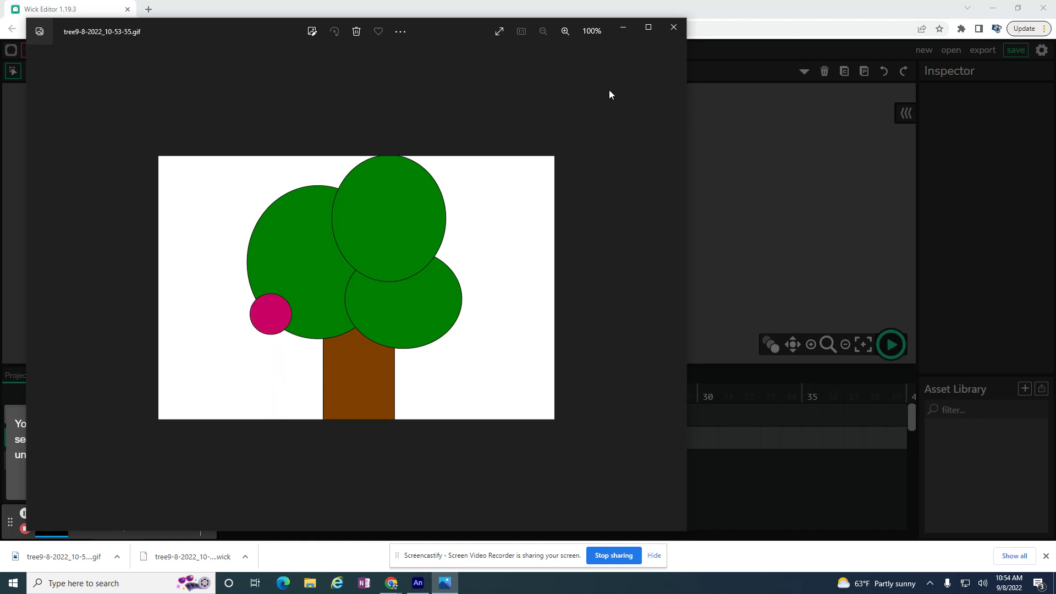
- Close the tree.gif viewer in Windows Photos
click(671, 26)
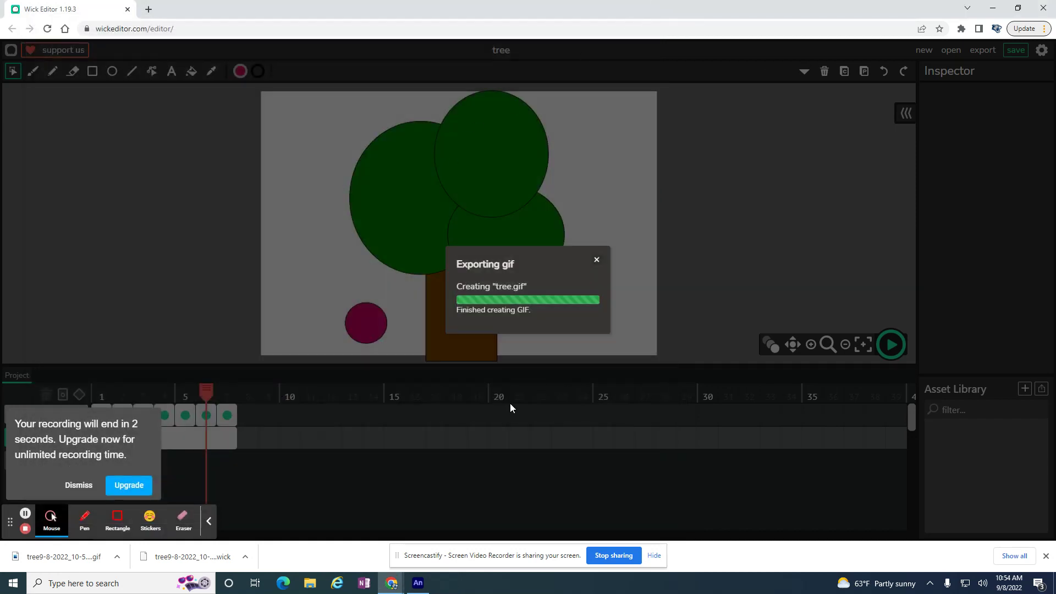